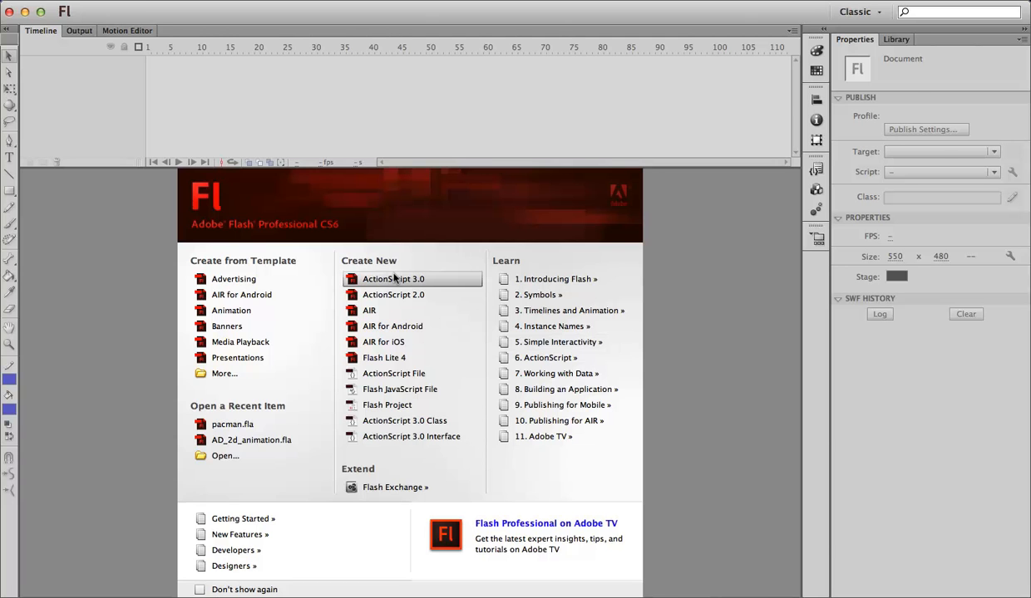
- Create a new ActionScript 3.0 document and draw a blue rectangle about 147 by 105 px near the stage's upper-left corner
click(395, 278)
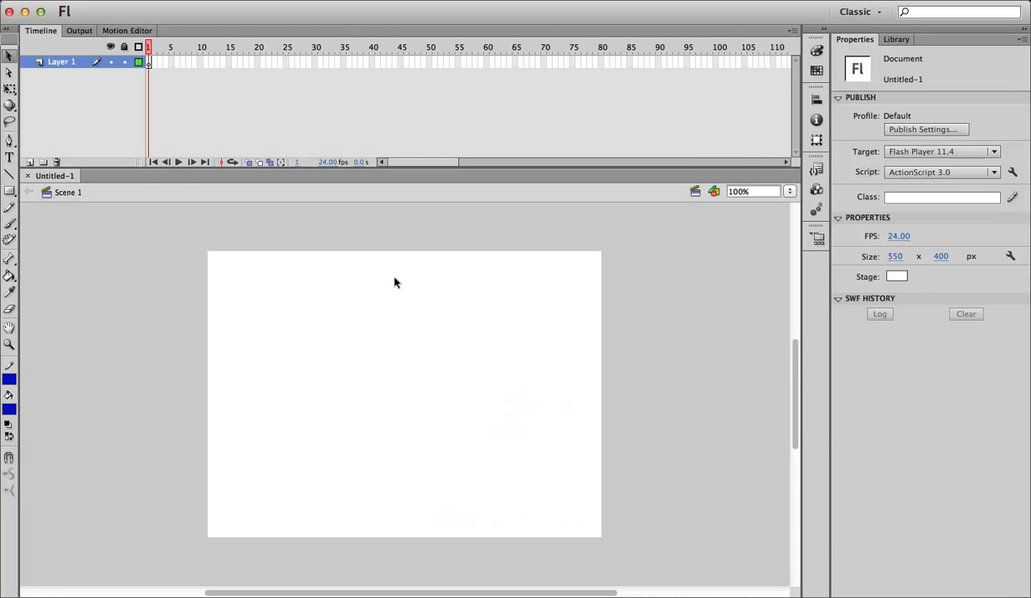
click(8, 190)
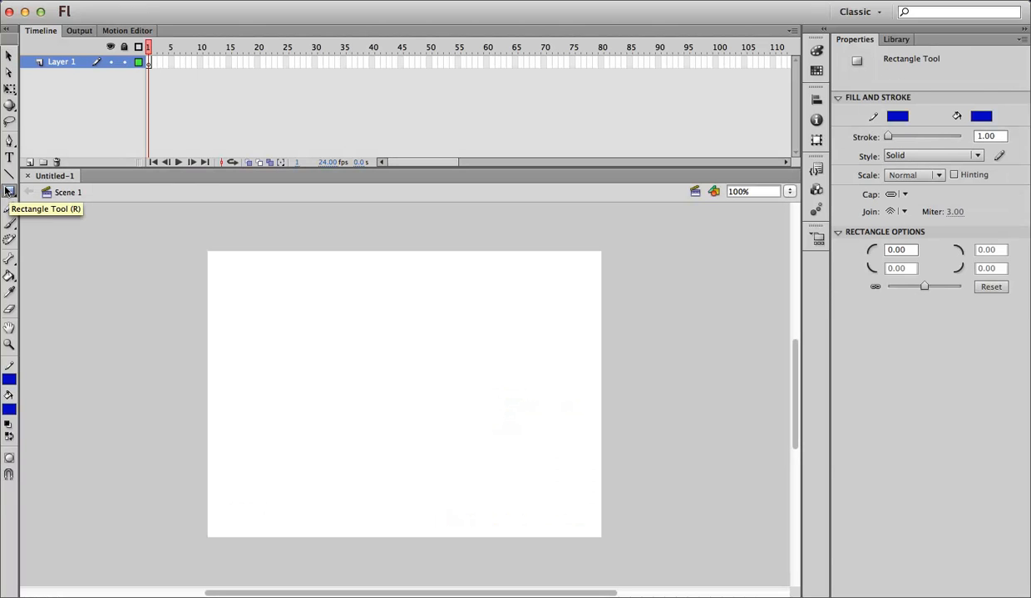
drag(214, 266, 318, 342)
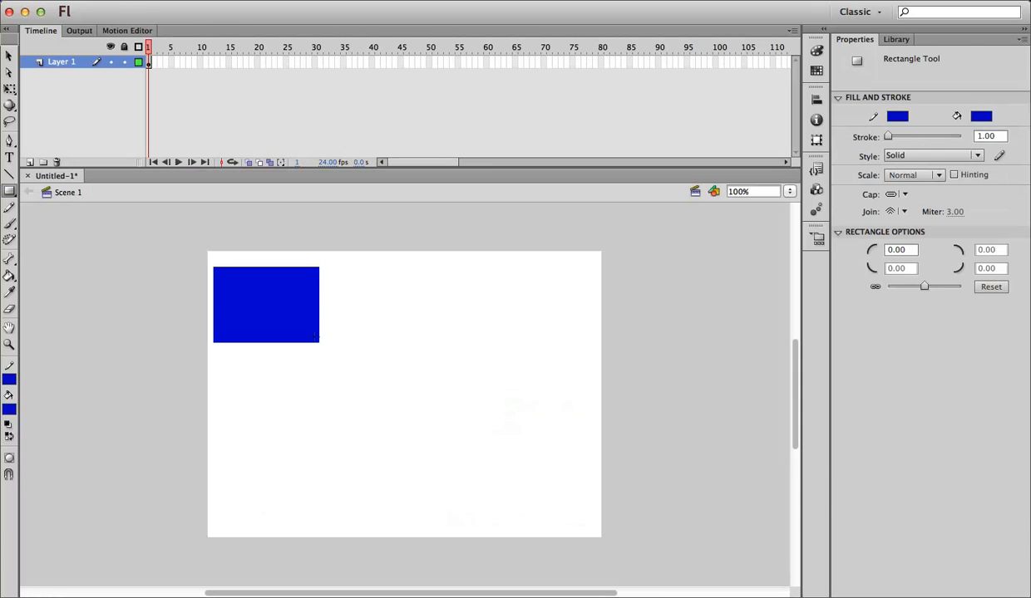
- Select each of the rectangle's four edge strokes and its fill in turn to examine how the shape is built
click(7, 55)
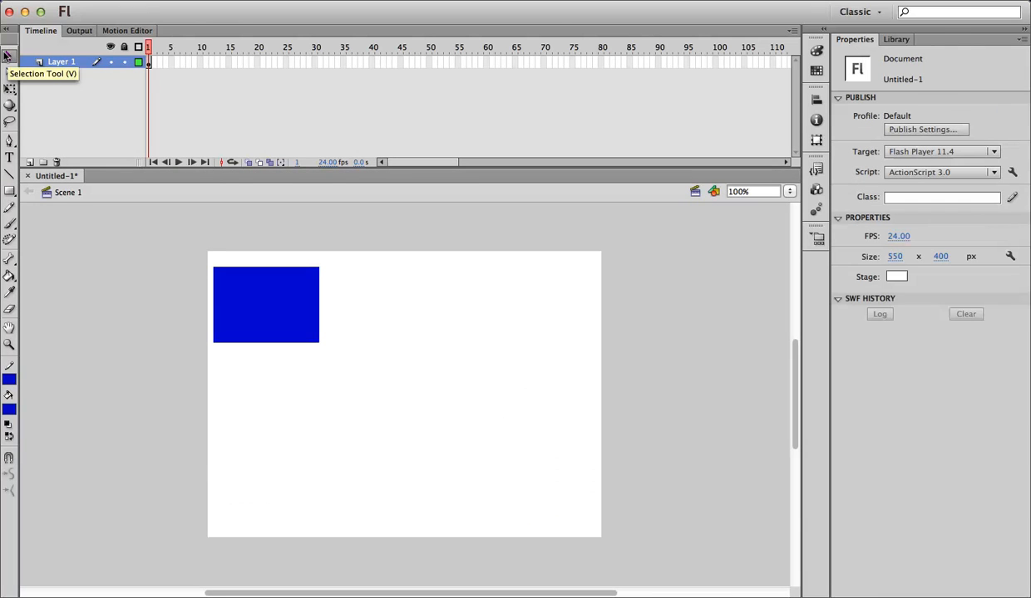
click(214, 295)
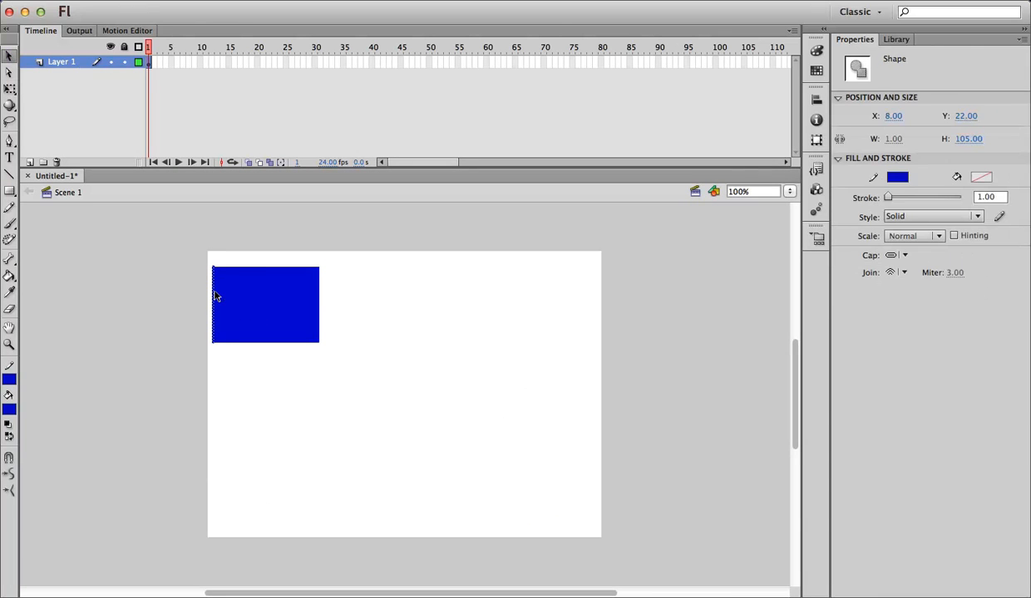
click(235, 267)
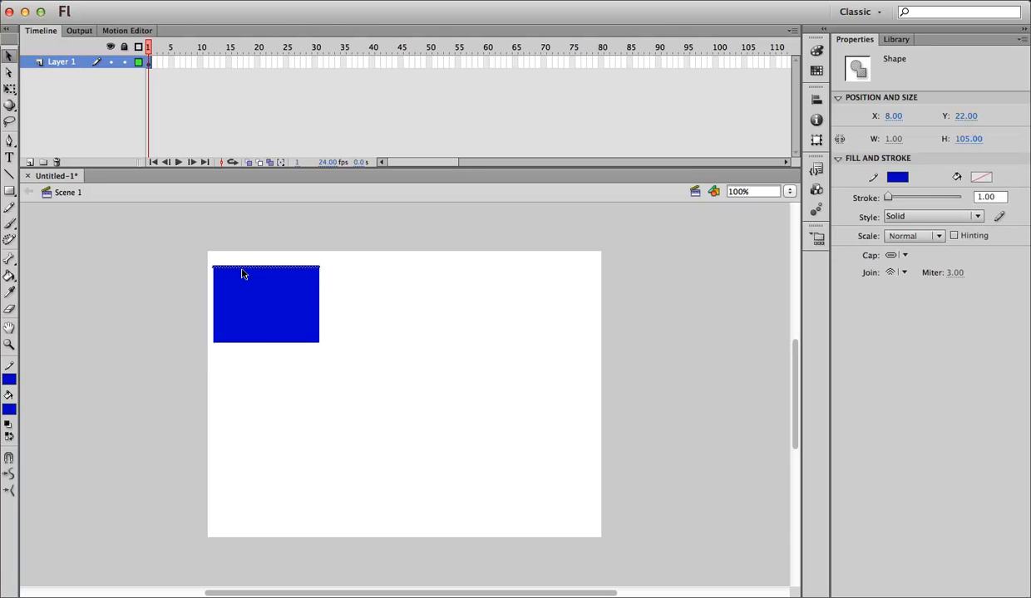
click(319, 306)
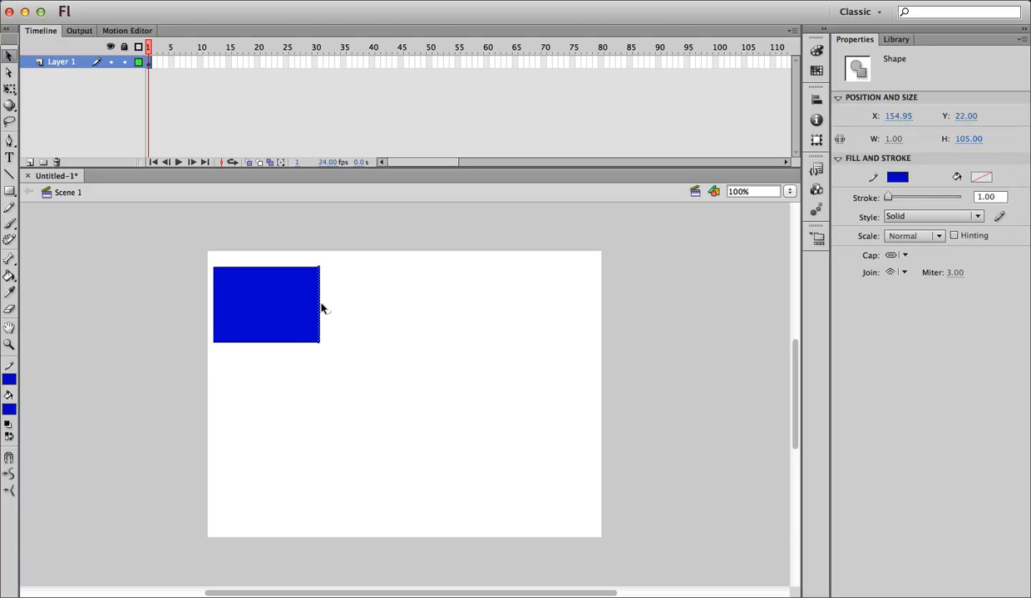
click(281, 341)
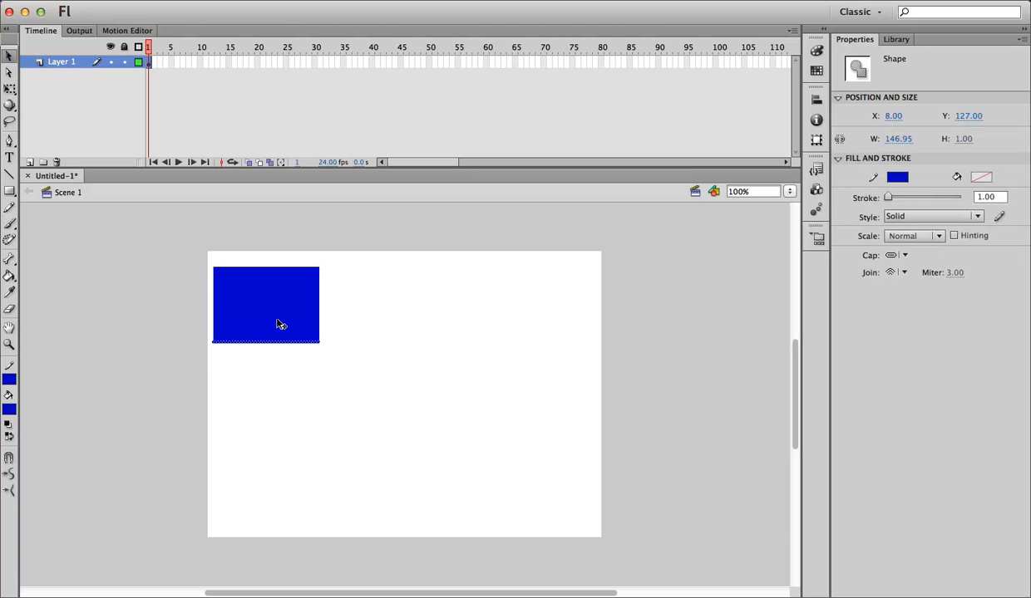
click(279, 318)
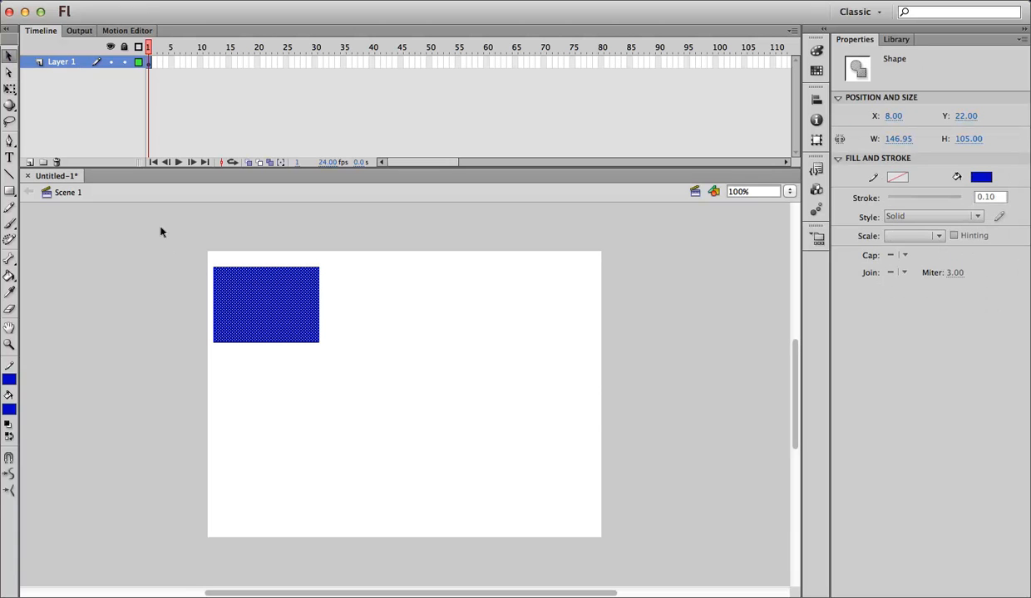
- Select everything in frame 1 and convert the whole rectangle to a Movie Clip symbol named bluerectangle
click(149, 62)
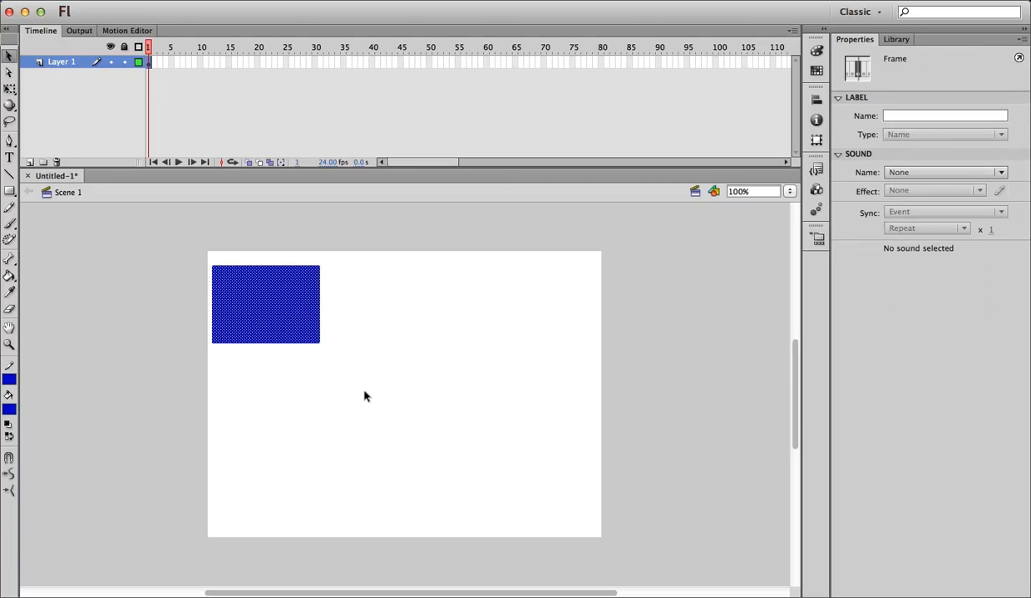
click(230, 2)
click(229, 2)
click(230, 2)
click(230, 1)
click(229, 1)
click(229, 2)
click(230, 3)
click(240, 30)
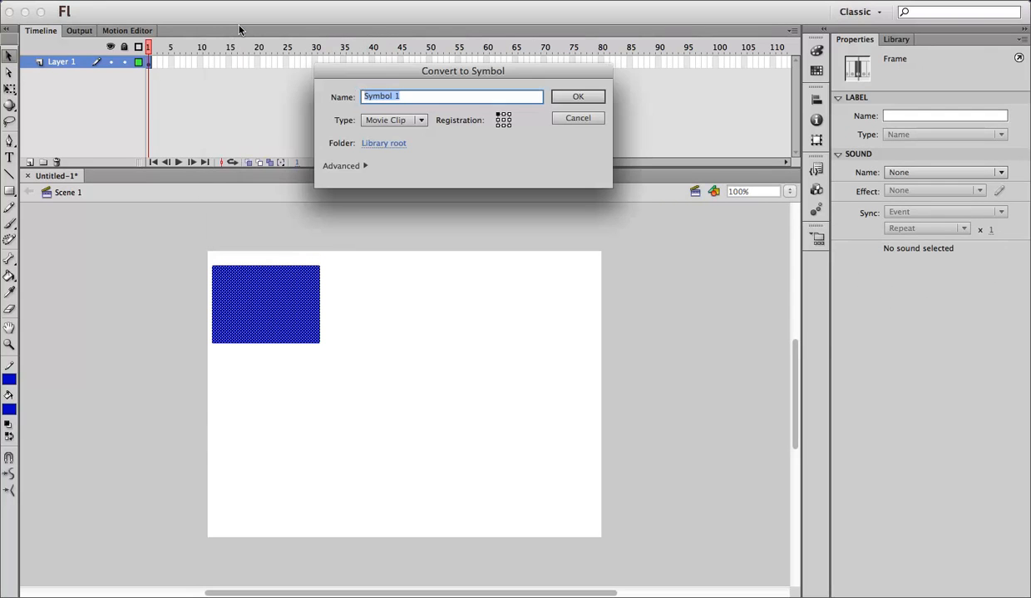
text(bluer)
text(e)
text(d)
text(tangle)
key(Return)
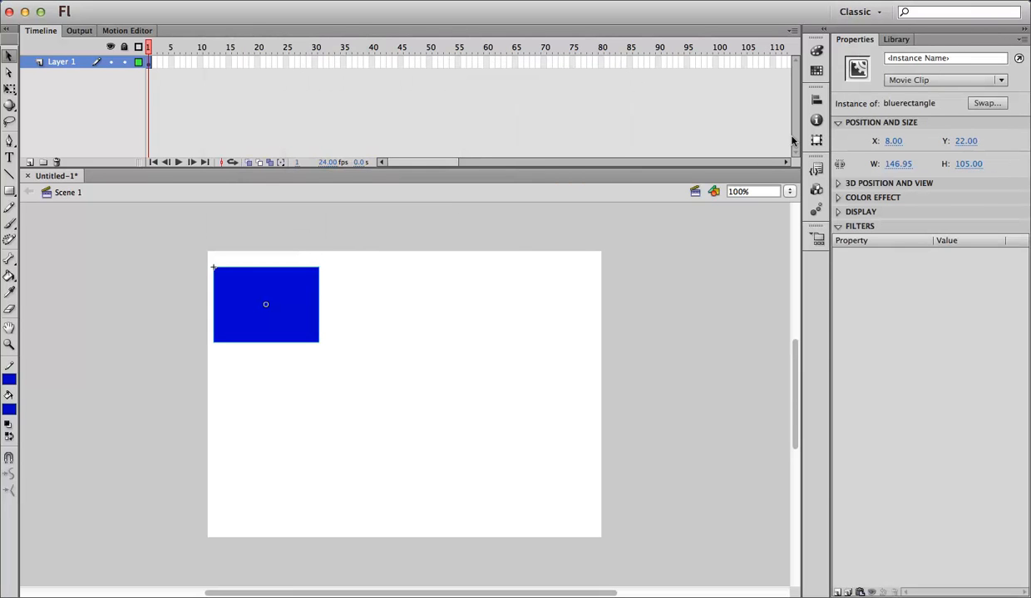
- Show the library and shift the rectangle instance closer to the stage's upper-left corner
click(893, 38)
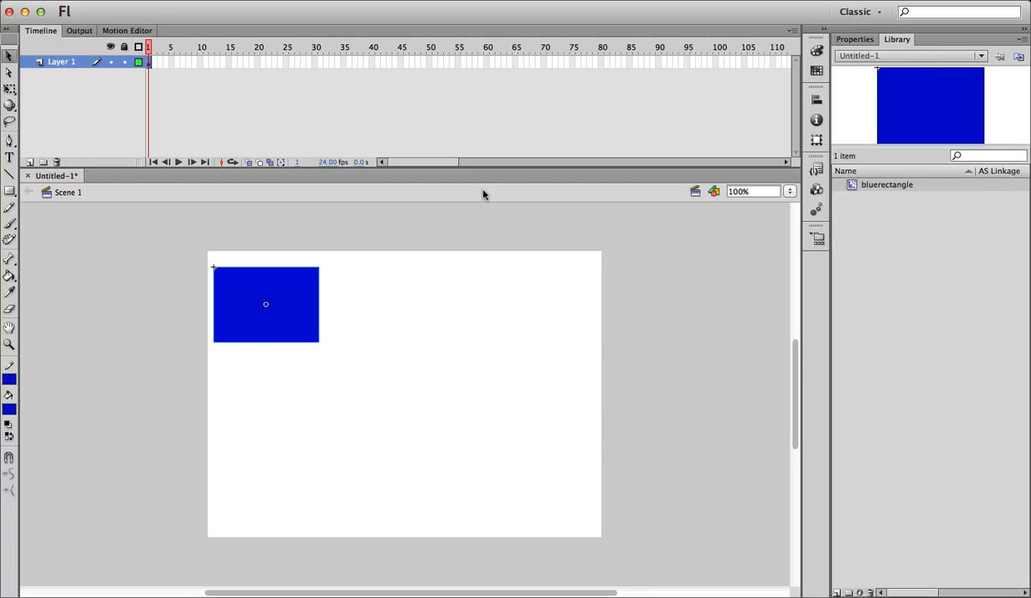
drag(243, 300, 241, 288)
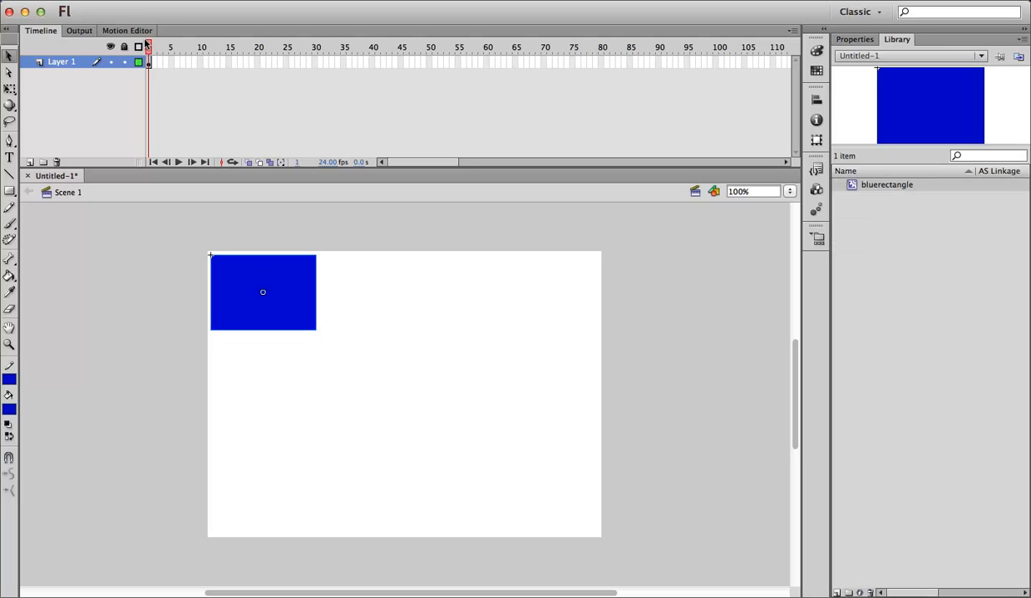
- Insert a keyframe at frame 35 and move the rectangle there to the stage's lower-right corner
click(349, 63)
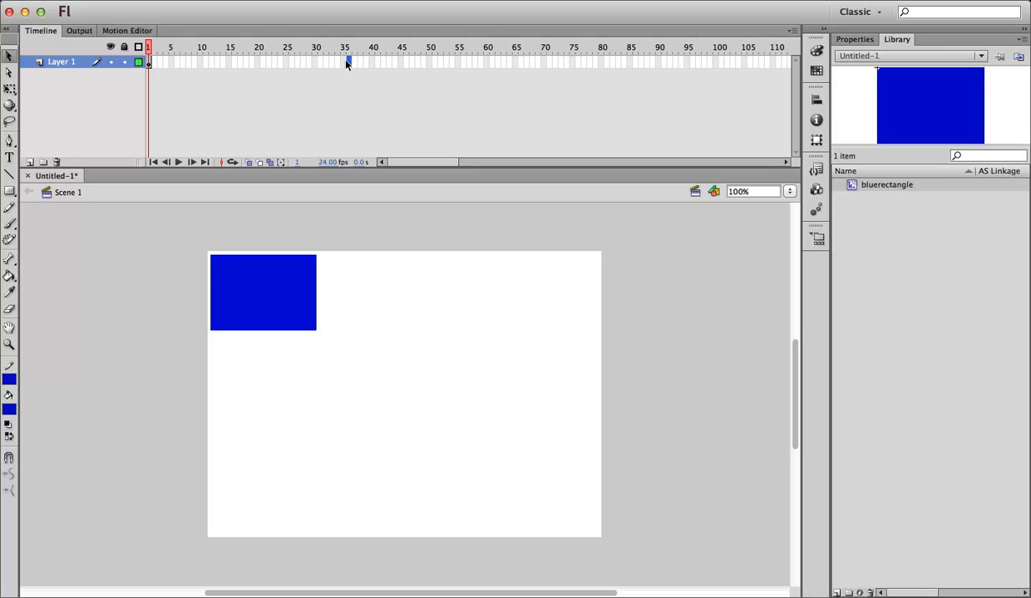
click(342, 63)
right_click(342, 63)
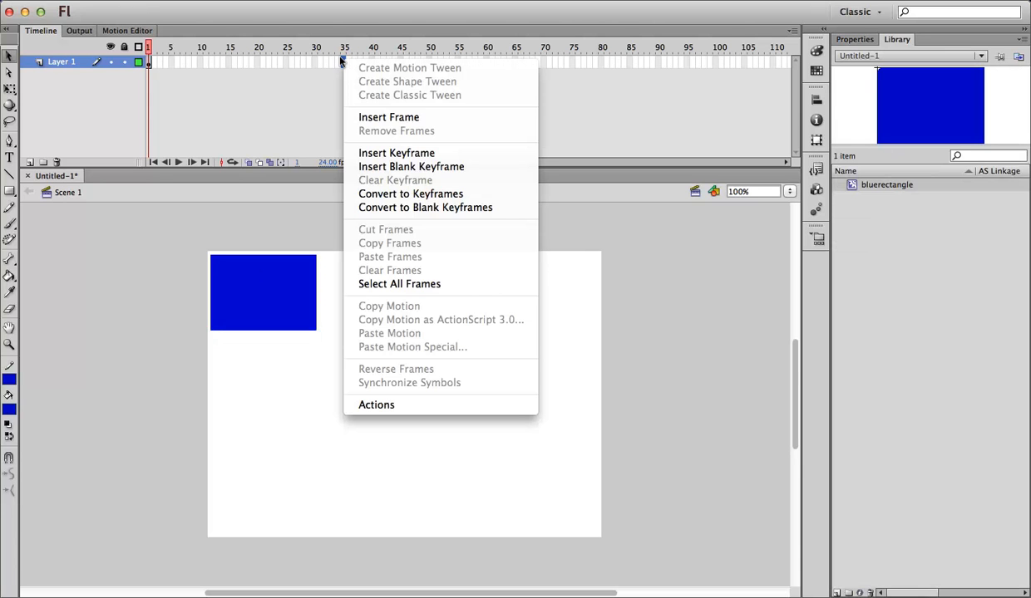
click(371, 154)
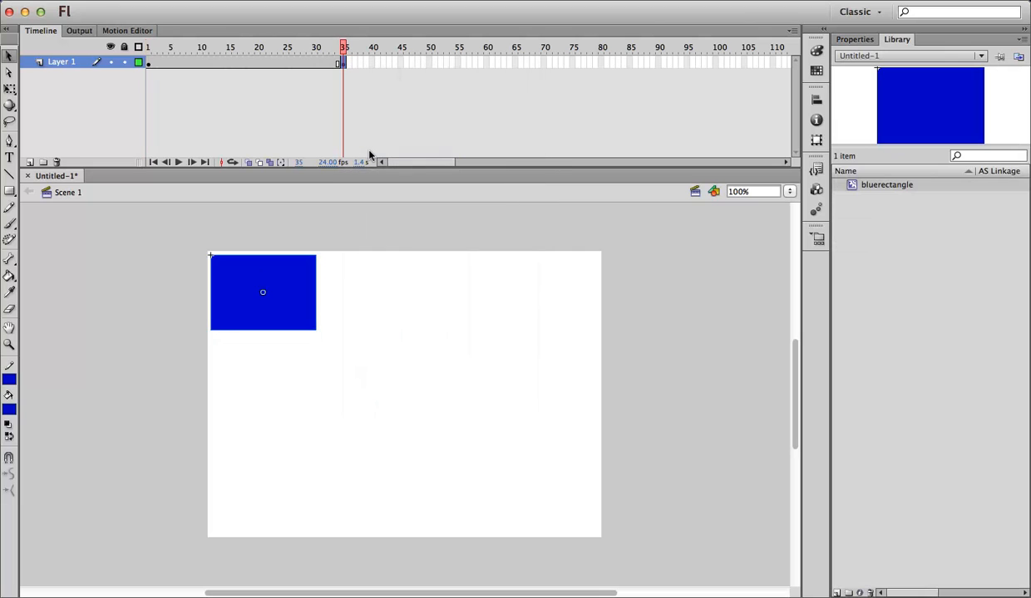
drag(274, 278, 555, 482)
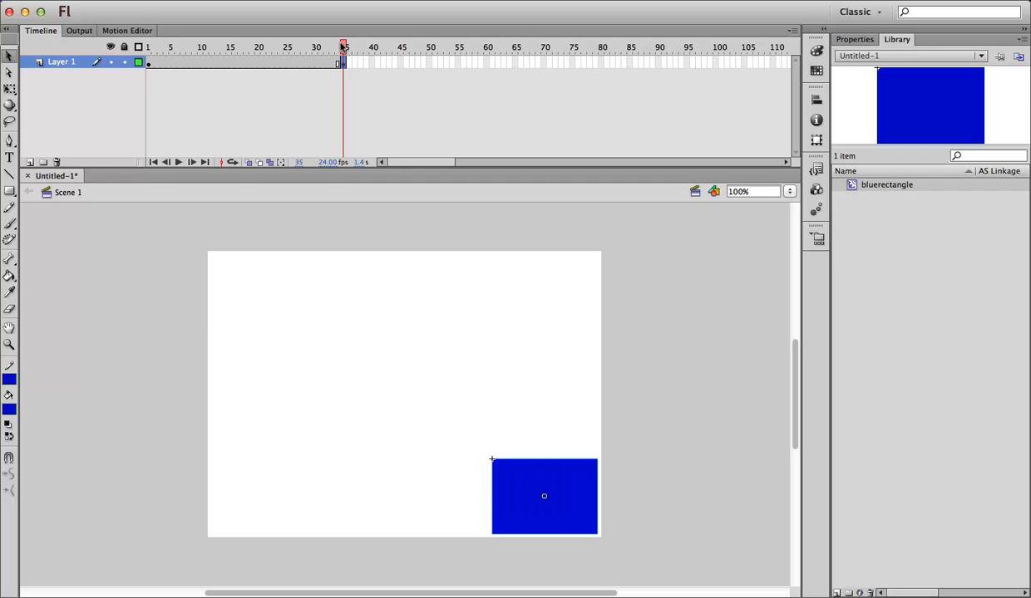
- Create a classic tween between the keyframes at frames 1 and 35, and return the playhead to frame 1
drag(341, 45, 153, 12)
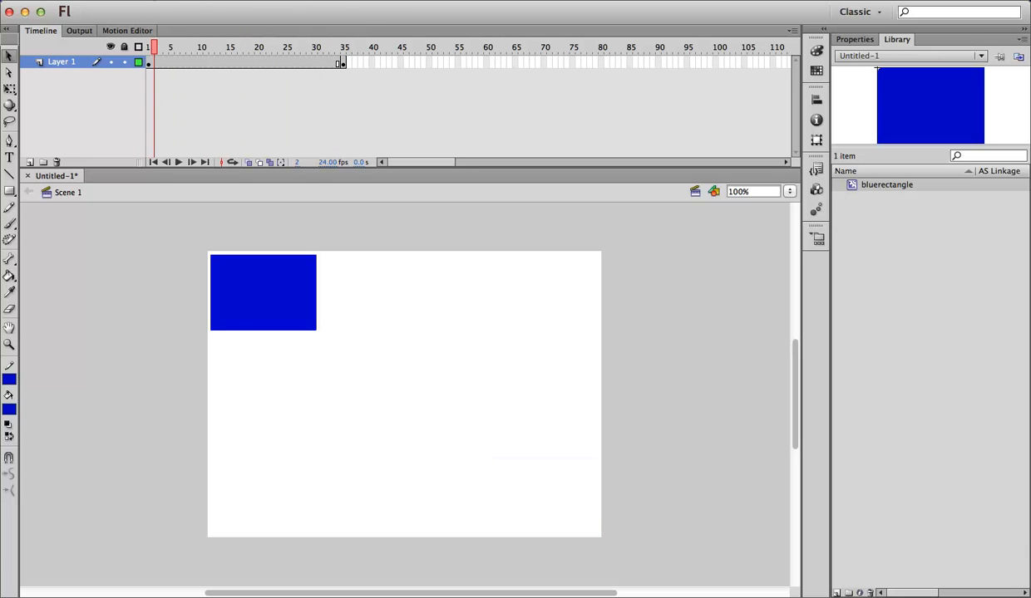
right_click(232, 63)
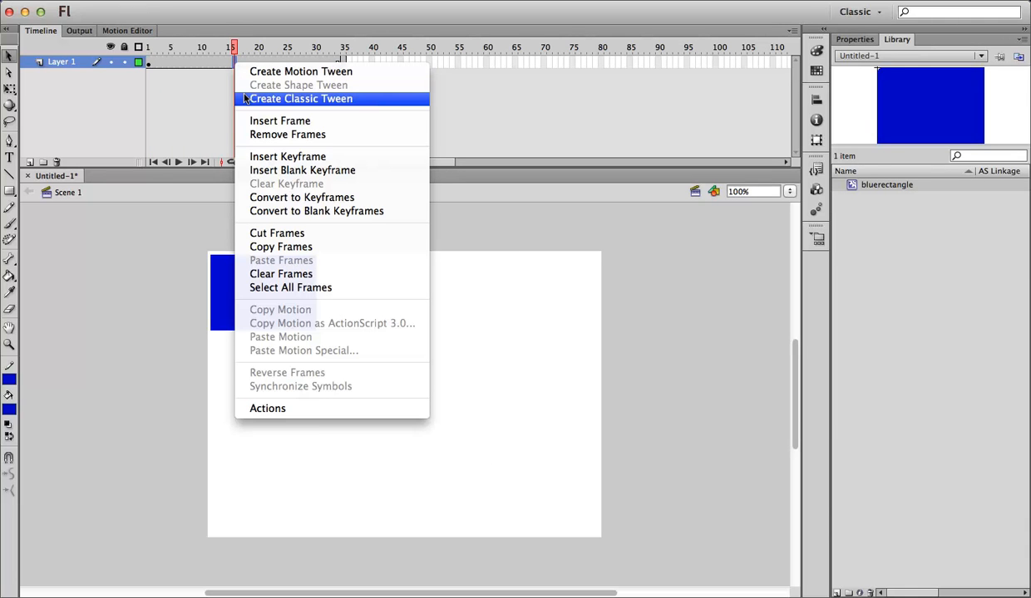
click(245, 99)
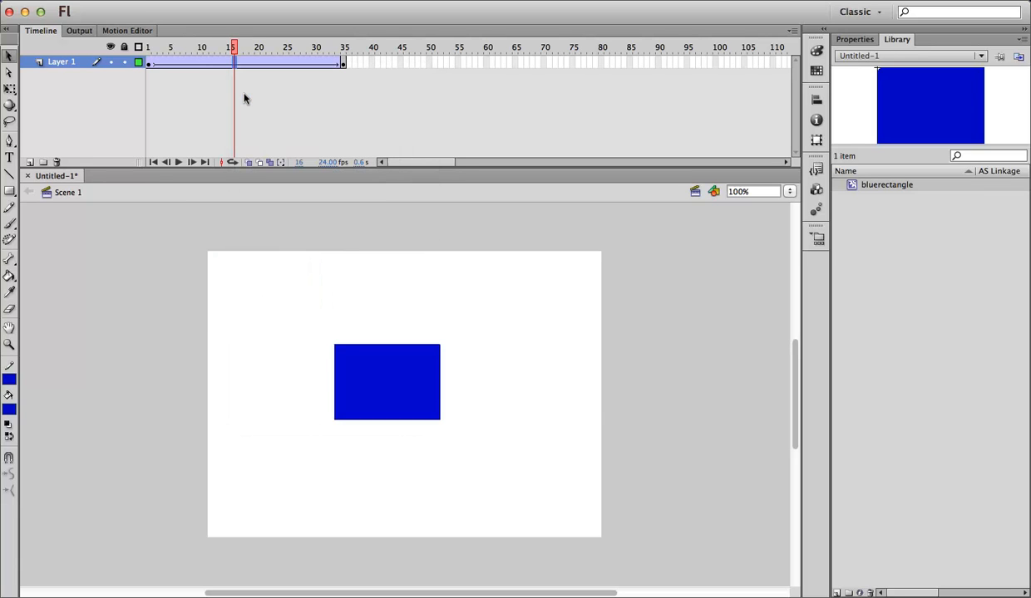
drag(234, 47, 144, 30)
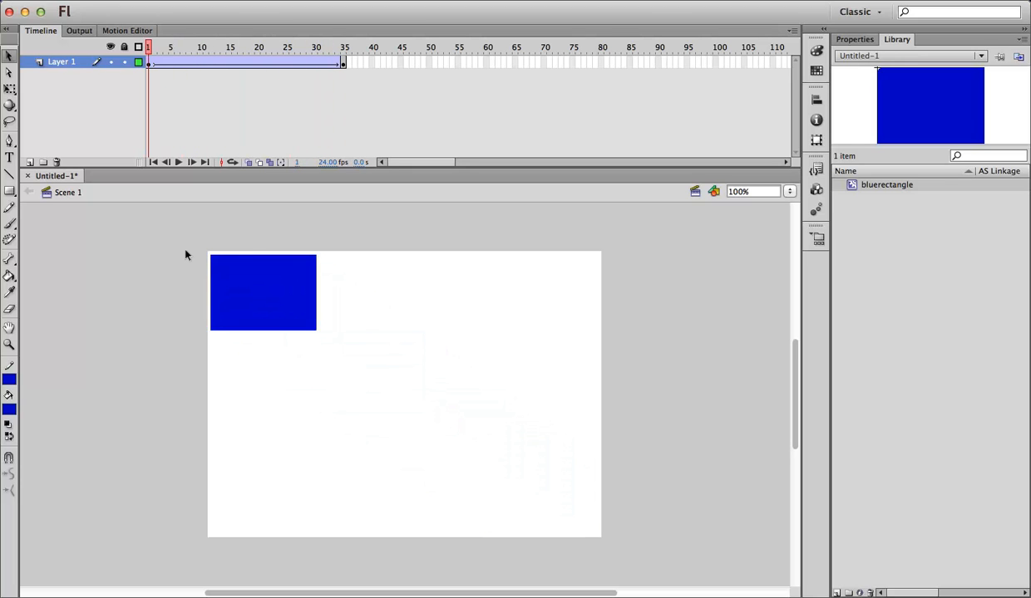
- Rename Layer 1 as Classic Tween
click(66, 63)
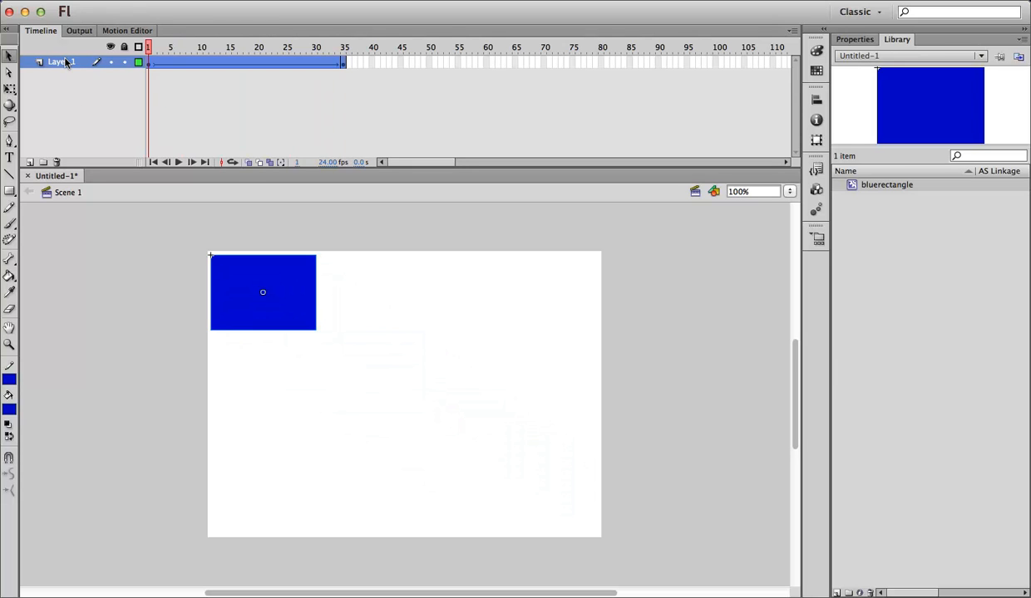
double_click(66, 62)
text(Classic)
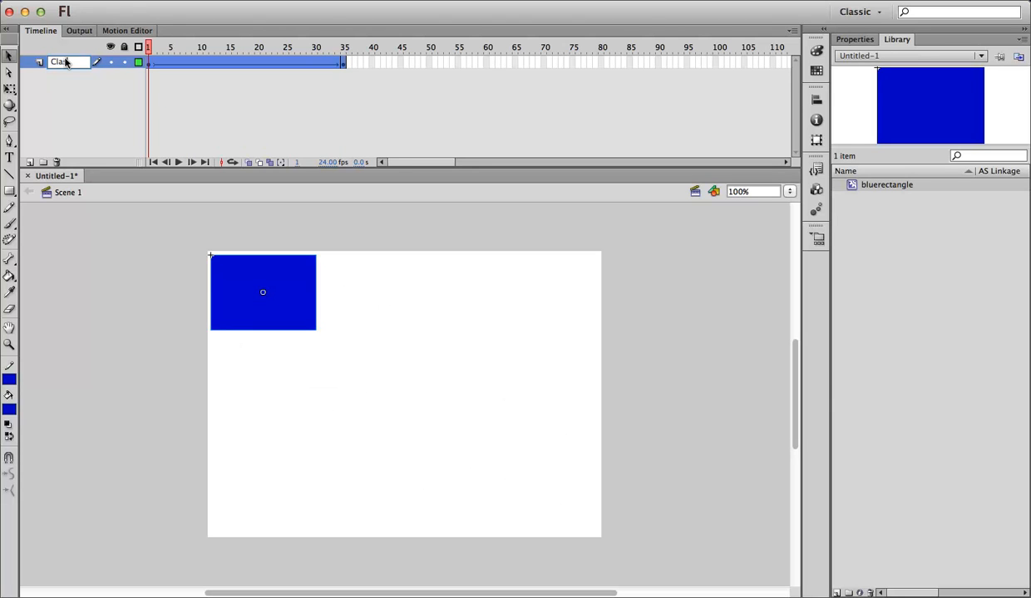
text( Tween)
key(Return)
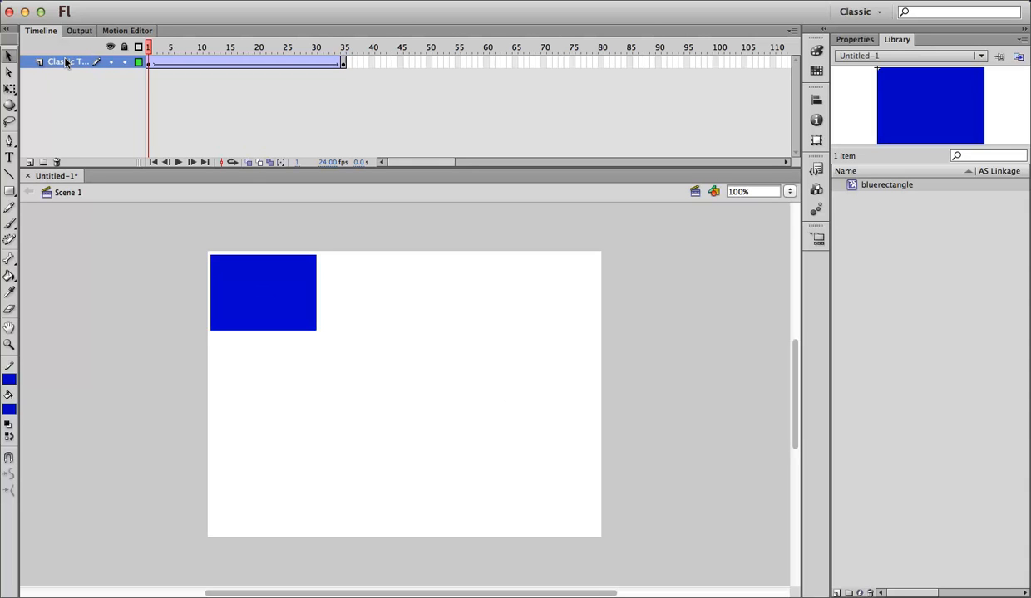
- Add a new layer above the classic tween layer and name it Motion
click(29, 161)
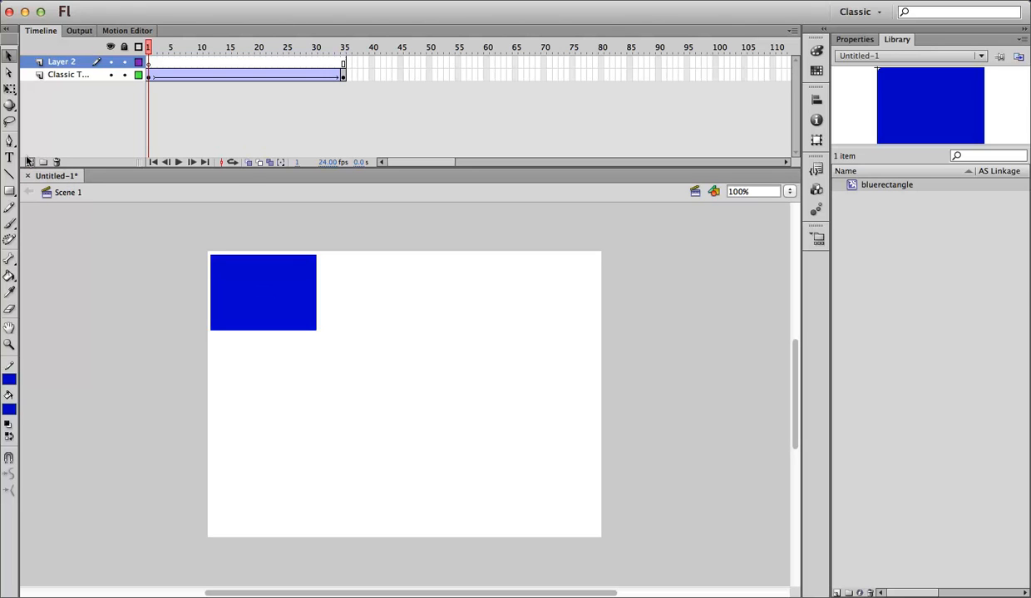
double_click(52, 63)
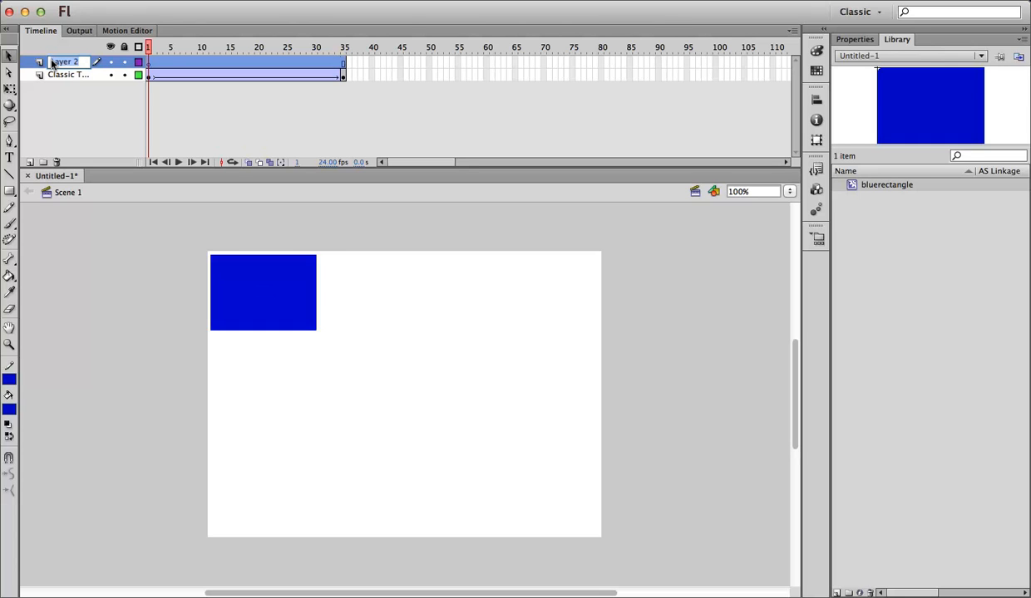
text(Motion)
key(Return)
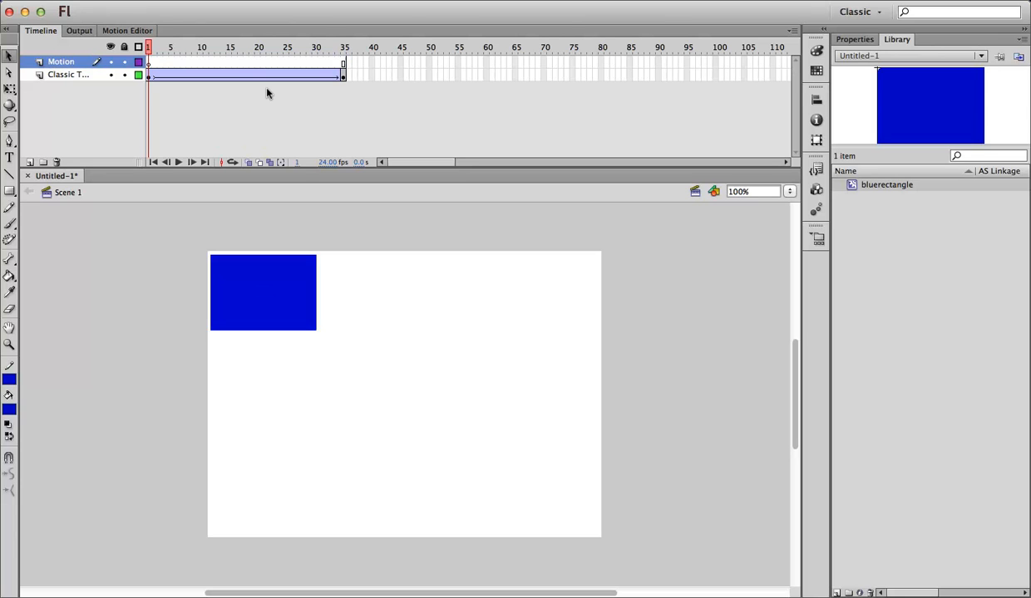
- Place a bluerectangle instance in the stage's lower-right corner on the Motion layer and create a motion tween from frame 1
drag(899, 101, 522, 494)
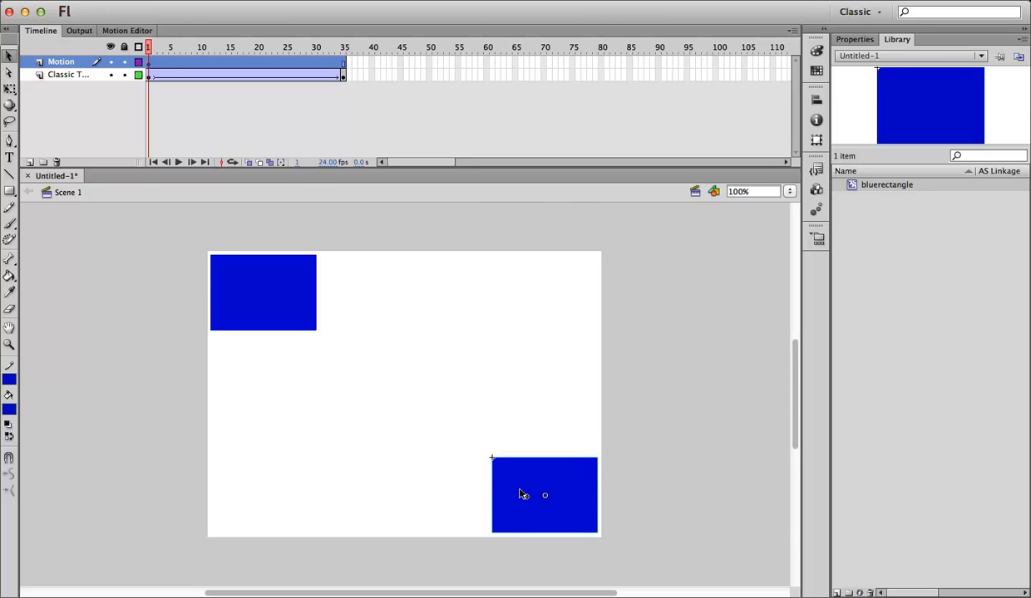
click(151, 65)
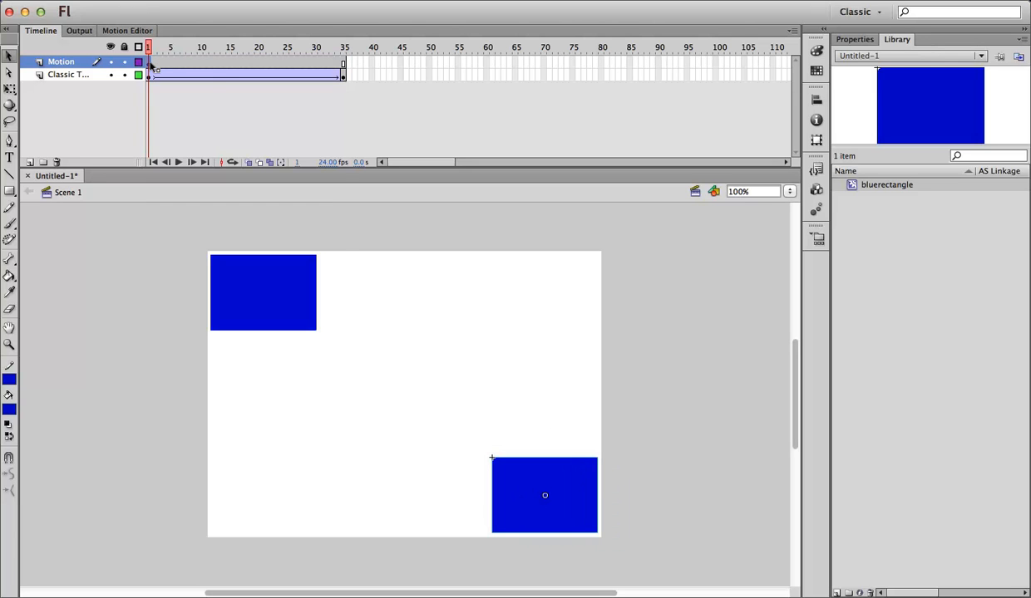
right_click(149, 64)
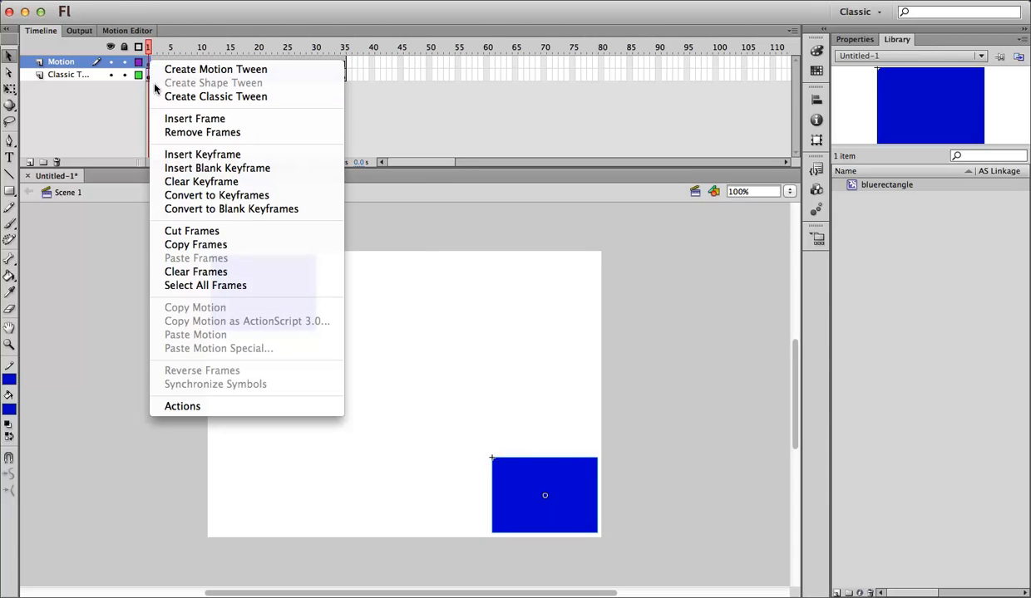
click(165, 69)
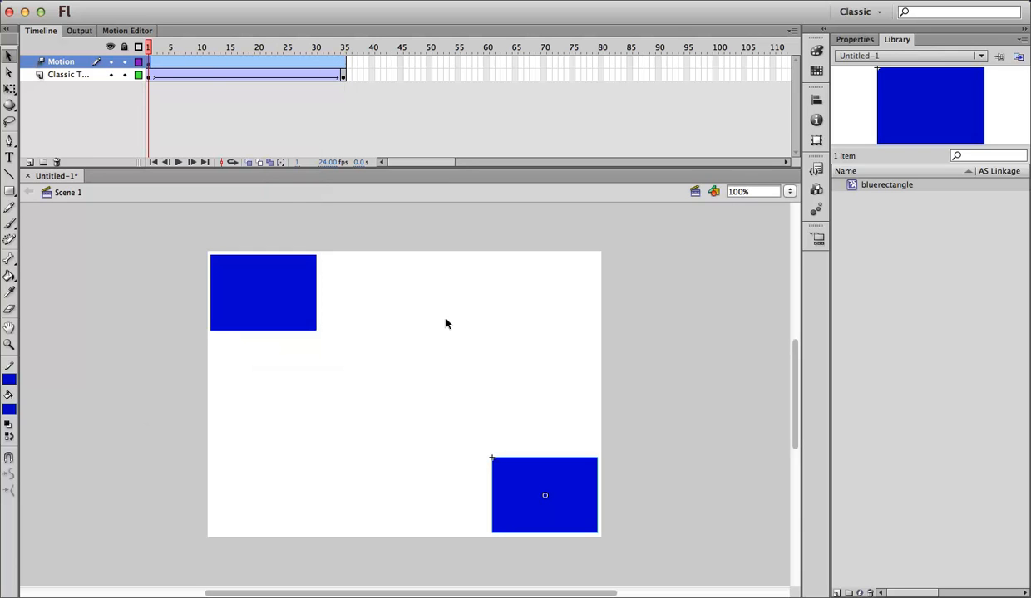
- At frame 10 of the motion tween, move the Motion layer's rectangle straight up to the stage's upper-right corner
click(200, 61)
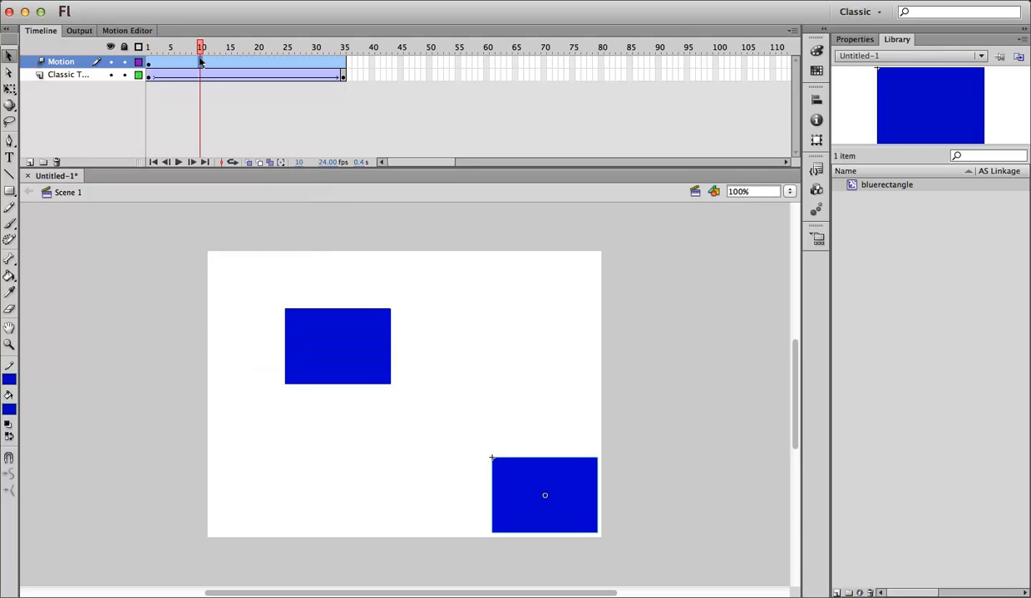
drag(522, 480, 522, 282)
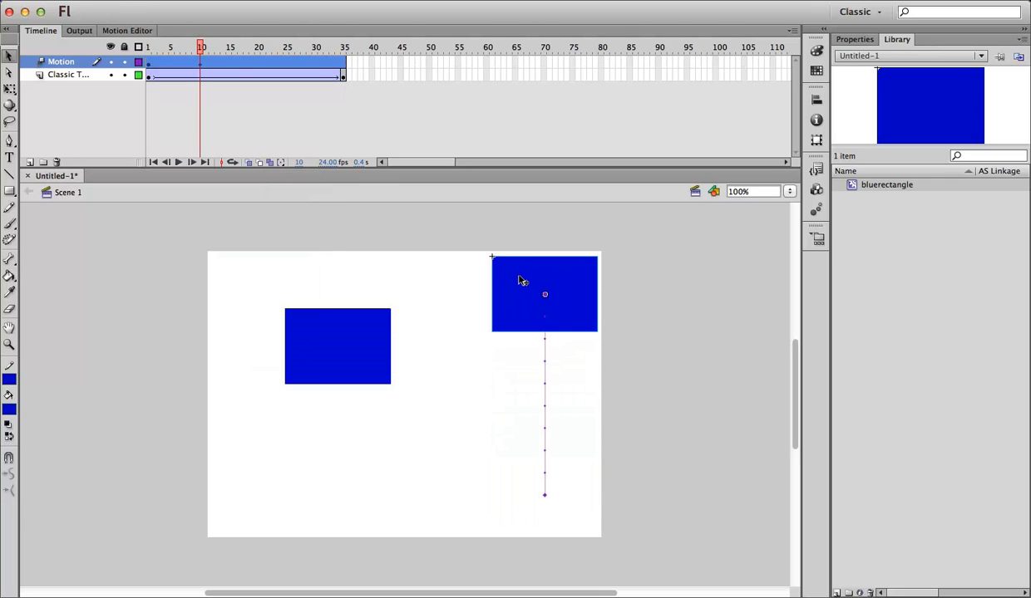
- At frame 20 of the motion tween, move the Motion layer's rectangle across to the stage's upper-left corner
drag(199, 42, 257, 46)
click(492, 257)
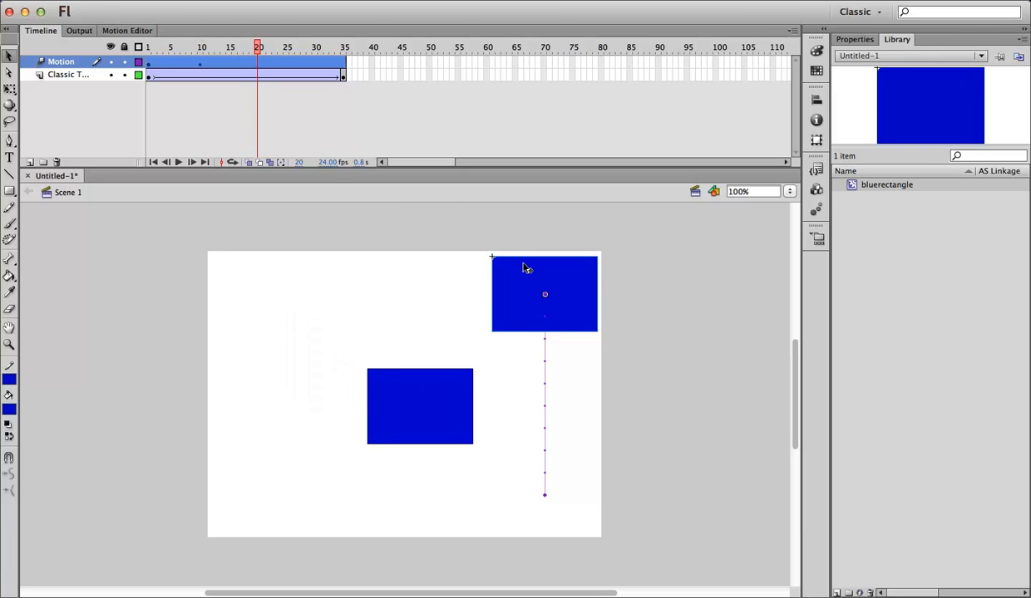
drag(521, 278, 239, 274)
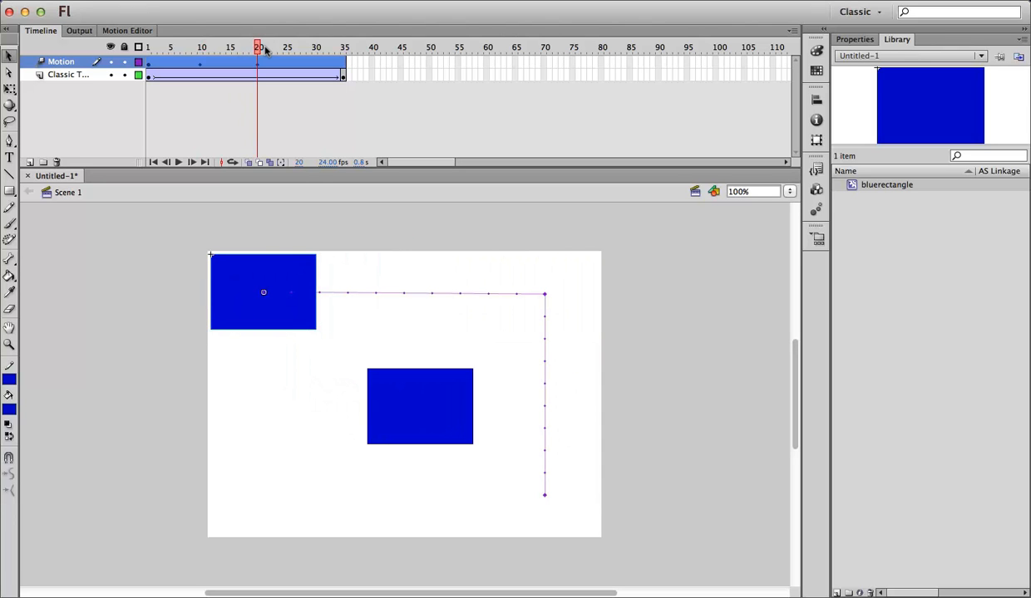
- At frame 30 of the motion tween, move the Motion layer's rectangle down to the stage's lower-left corner
click(291, 47)
click(315, 48)
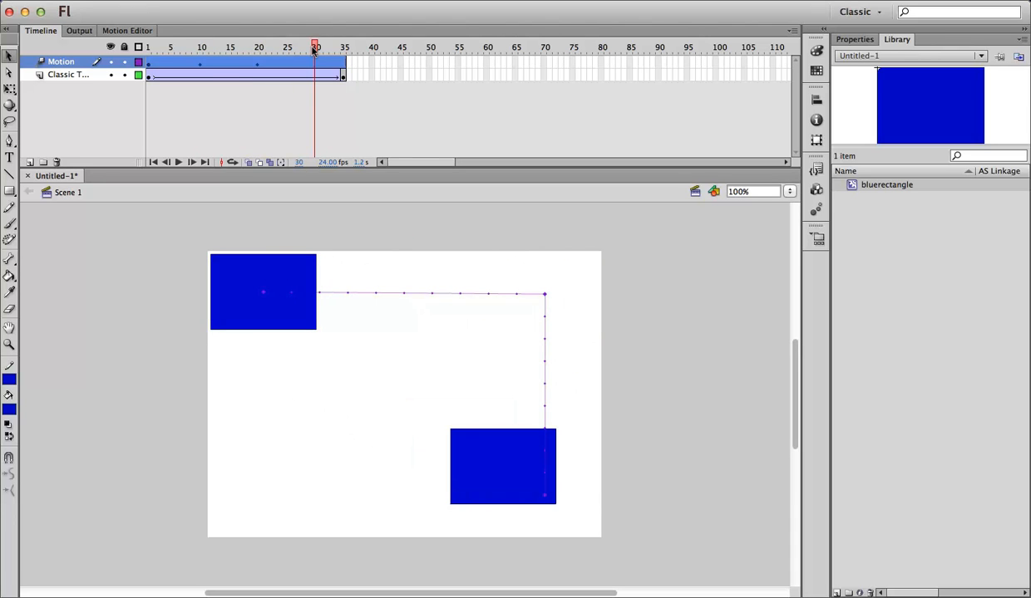
drag(239, 299, 243, 475)
drag(240, 473, 240, 473)
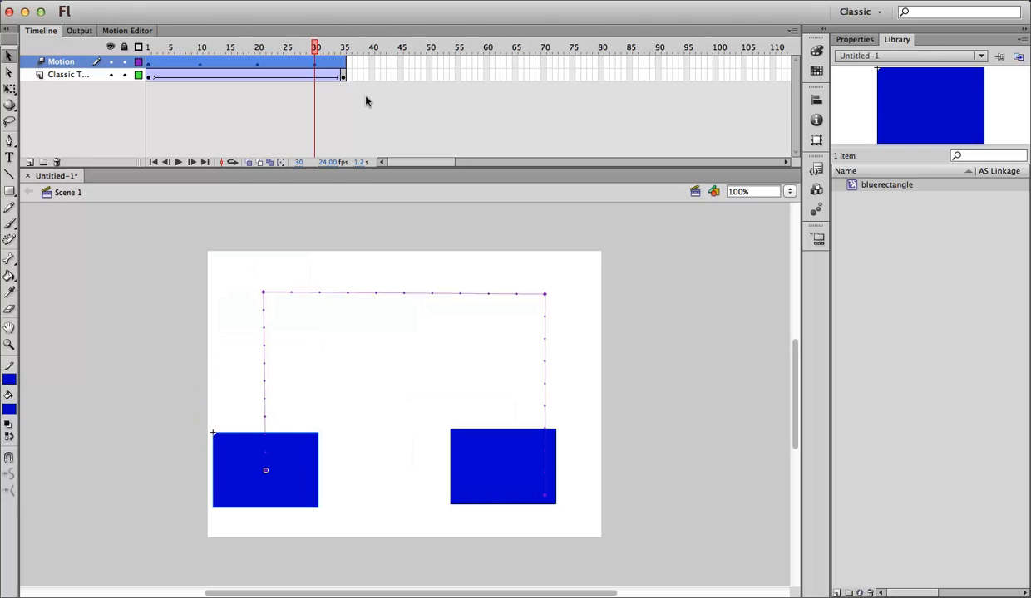
- Bend the motion path's straight segments into curves, the right one outward, the top one downward and the left one inward, and preview from frame 1
drag(314, 46, 147, 65)
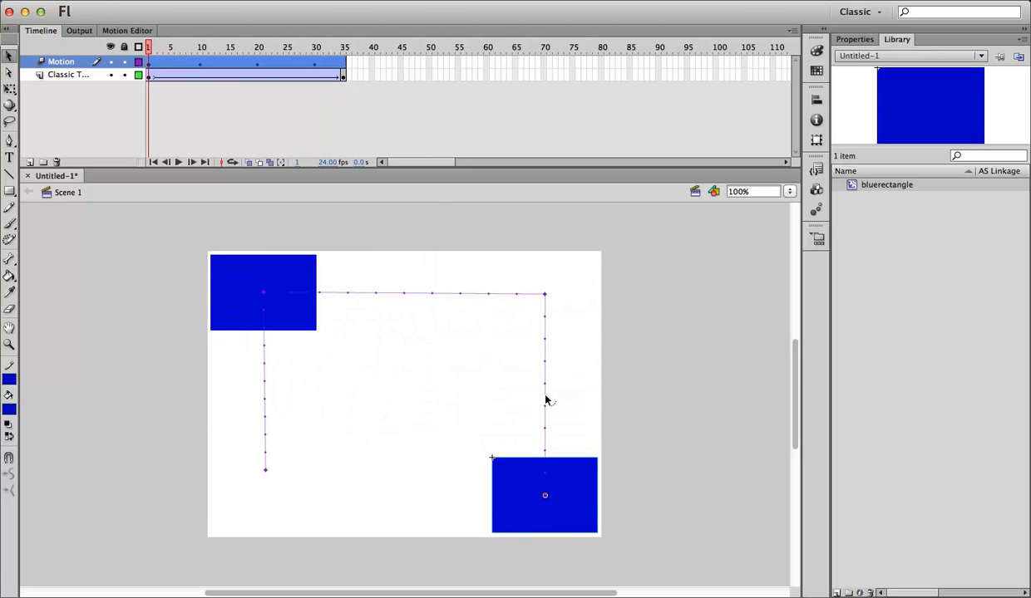
drag(546, 400, 588, 395)
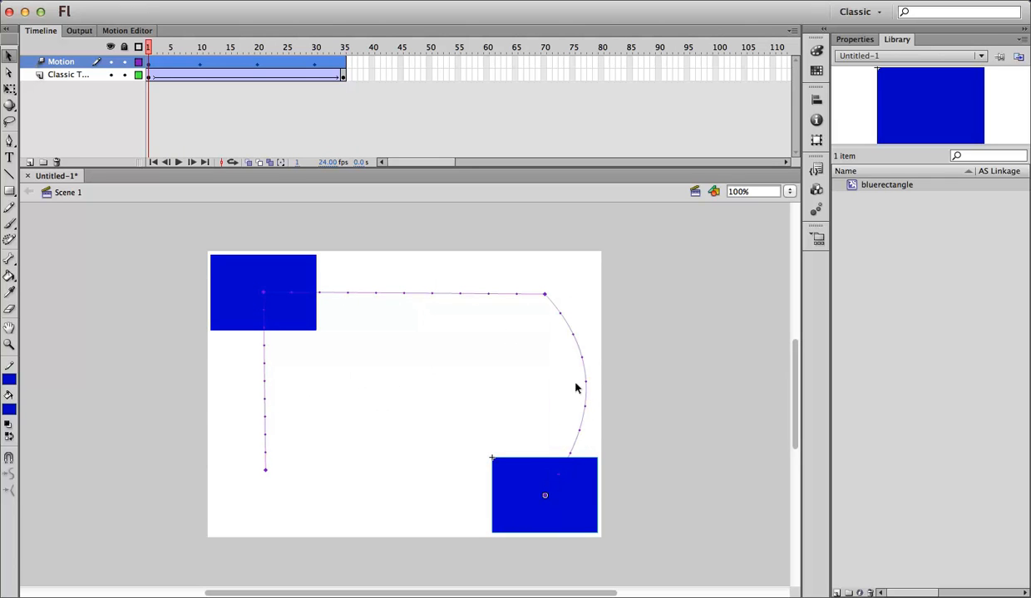
drag(418, 295, 402, 353)
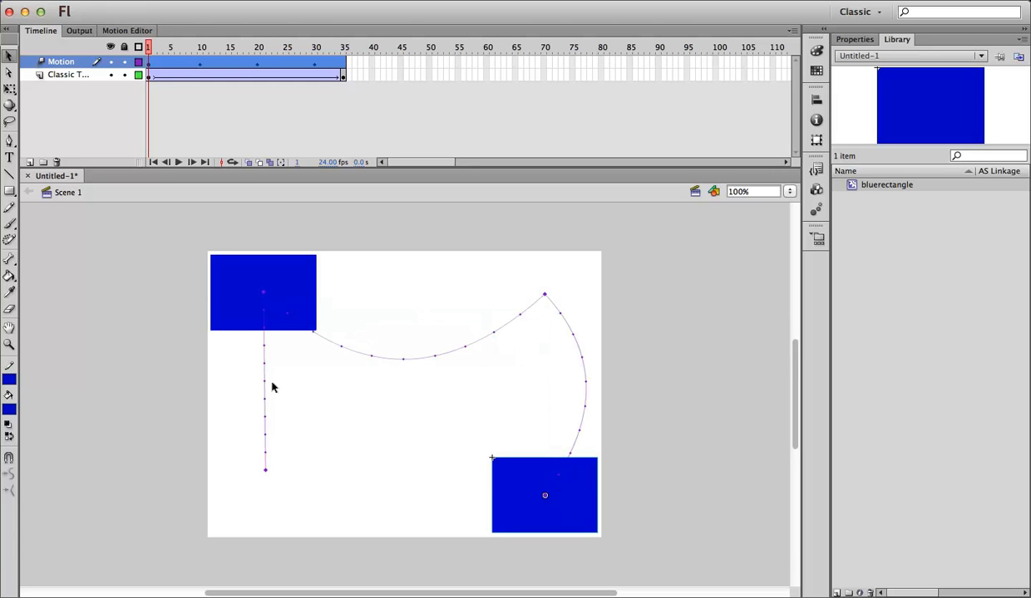
drag(264, 389, 379, 375)
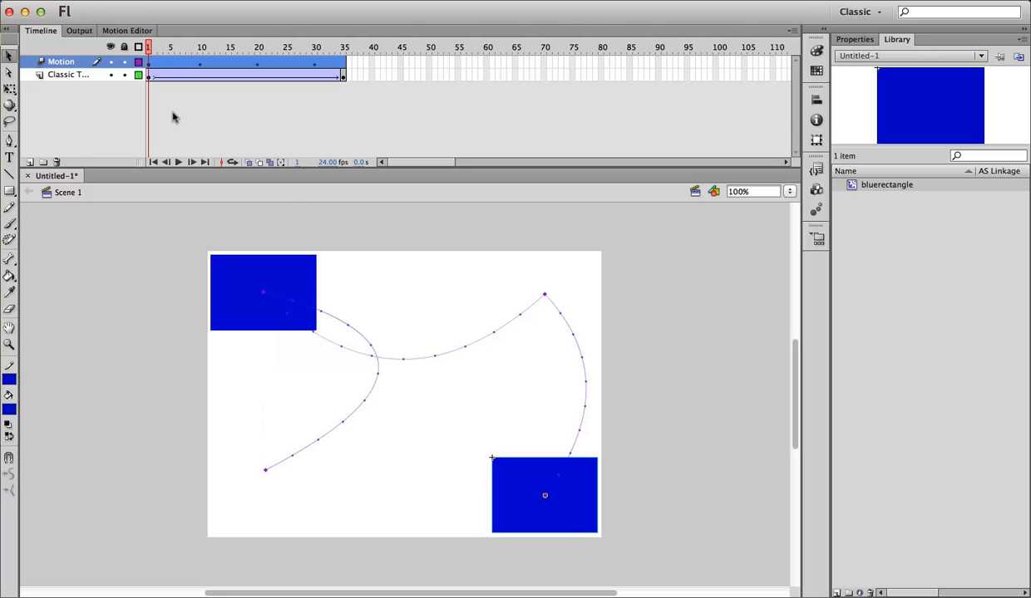
mouse_move(148, 46)
mouse_down()
mouse_move(296, 120)
mouse_move(292, 134)
mouse_move(209, 110)
mouse_move(116, 59)
mouse_move(230, 75)
mouse_move(339, 126)
mouse_move(148, 75)
mouse_move(342, 125)
mouse_move(295, 138)
mouse_move(138, 61)
mouse_up()
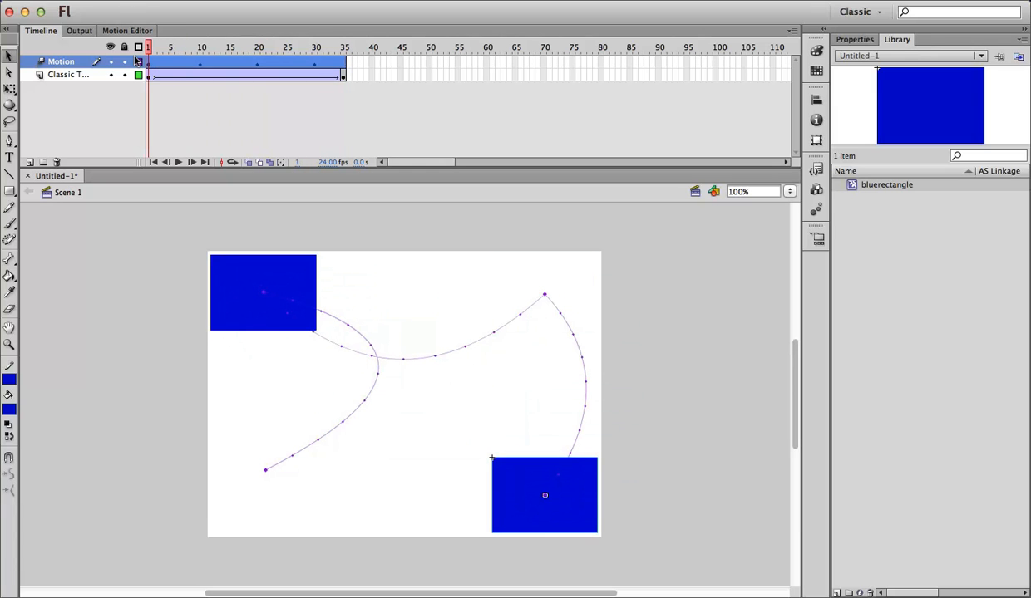